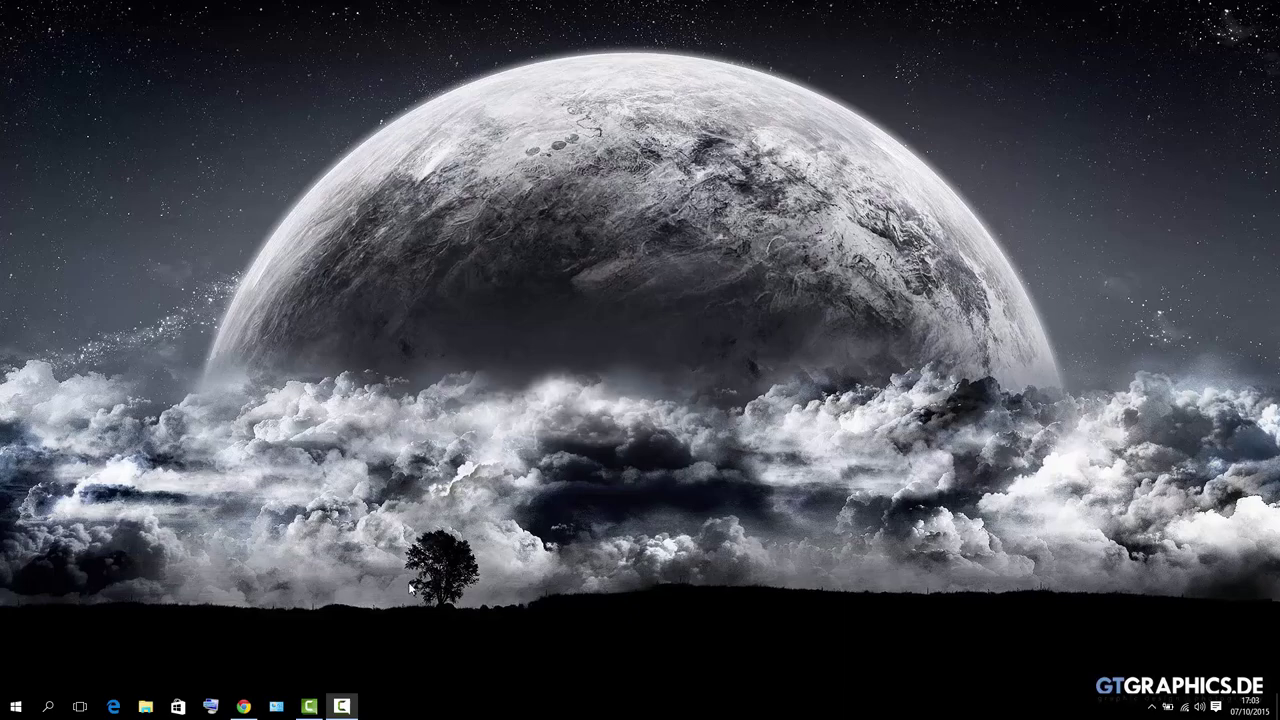
Skip the AdFoc.us countdown in Chrome and download SkaiaCraft_Launcher.zip (3.2 MB).
{"action": "left_click", "coordinate": [243, 706]}
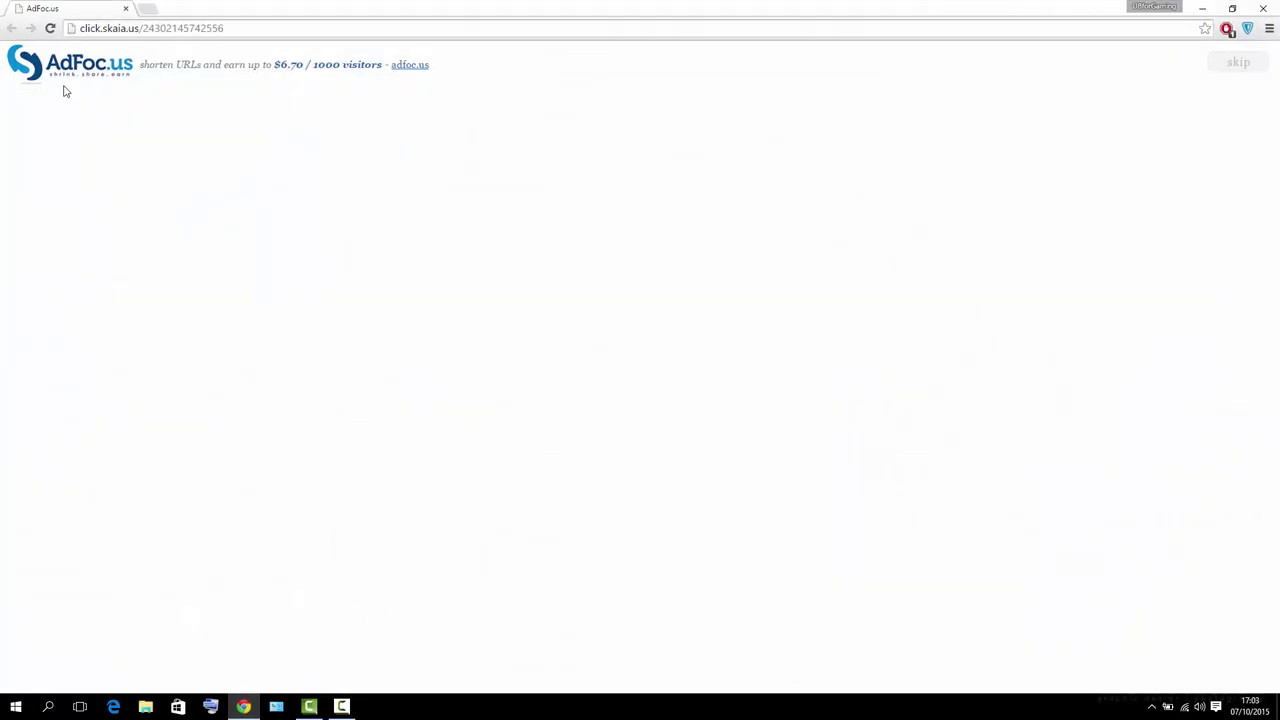
{"action": "left_click", "coordinate": [241, 27]}
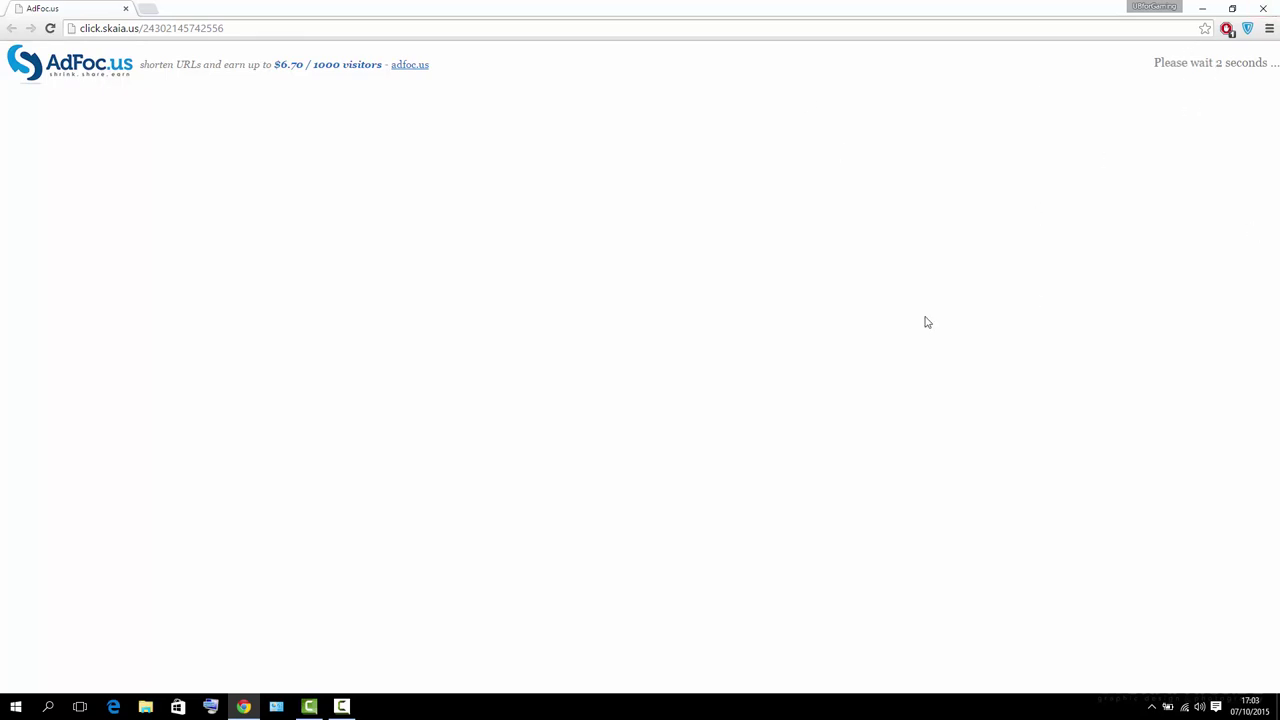
{"action": "left_click", "coordinate": [1228, 66]}
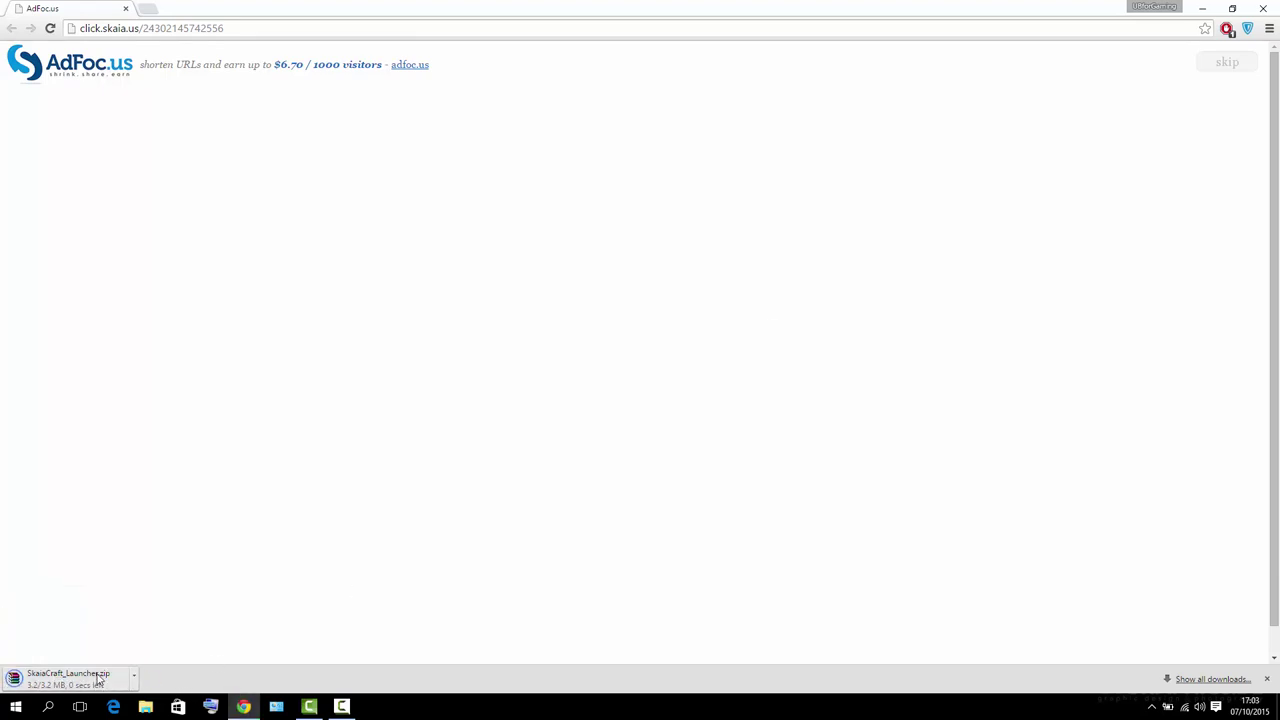
Open SkaiaCraft_Launcher.zip in WinRAR, drag the launcher jar onto the desktop, then minimize WinRAR.
{"action": "left_click", "coordinate": [10, 682]}
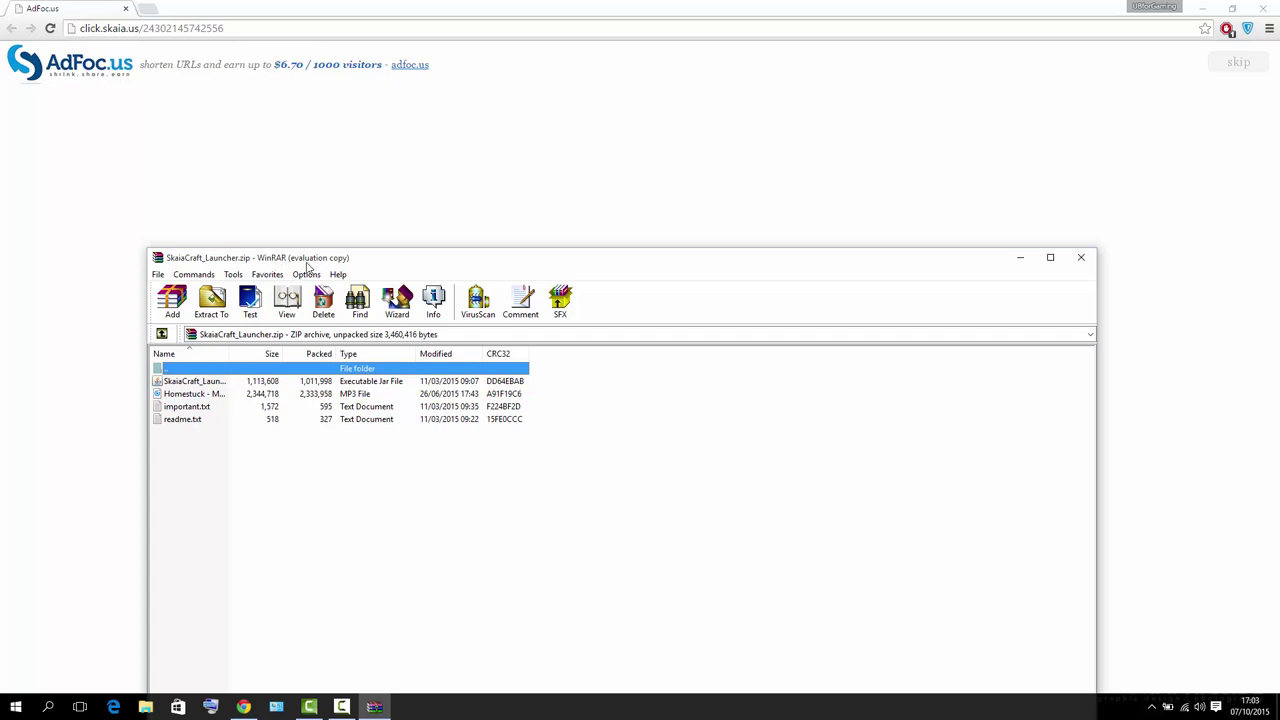
{"action": "left_click_drag", "start_coordinate": [417, 260], "coordinate": [444, 153]}
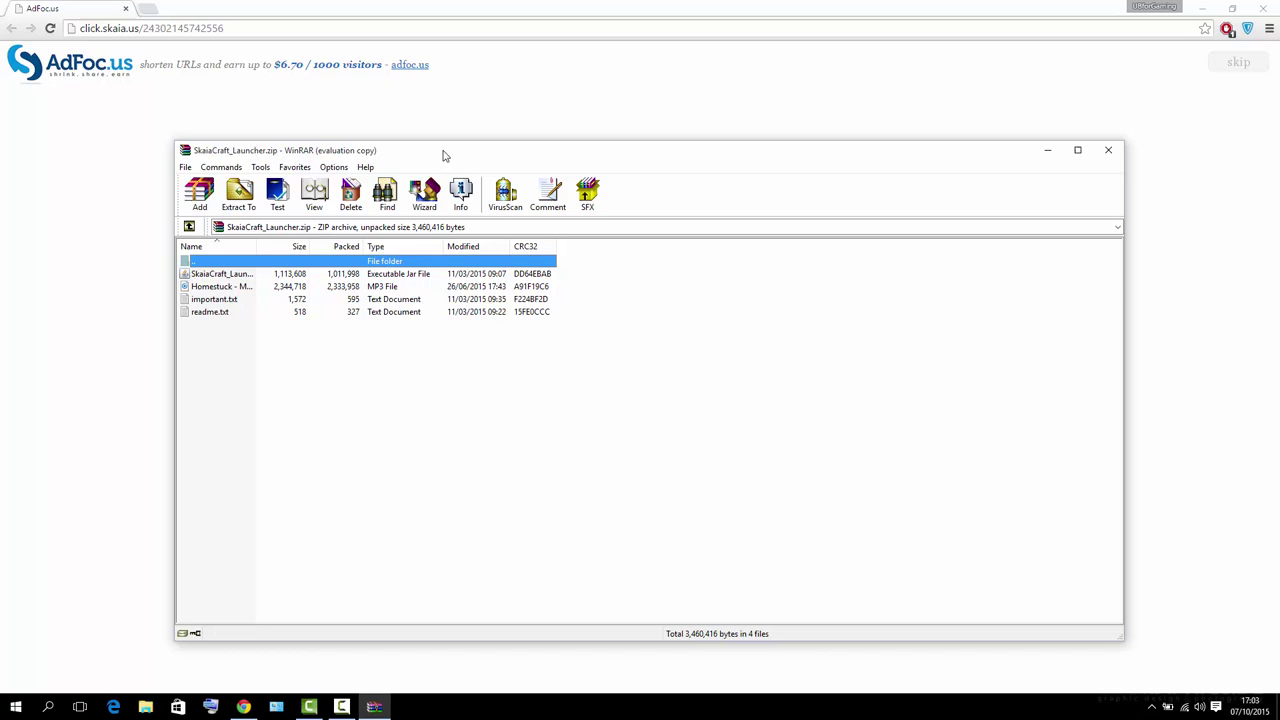
{"action": "mouse_move", "coordinate": [297, 406]}
{"action": "left_mouse_down"}
{"action": "mouse_move", "coordinate": [268, 259]}
{"action": "mouse_move", "coordinate": [263, 286]}
{"action": "left_mouse_up"}
{"action": "left_click", "coordinate": [206, 276]}
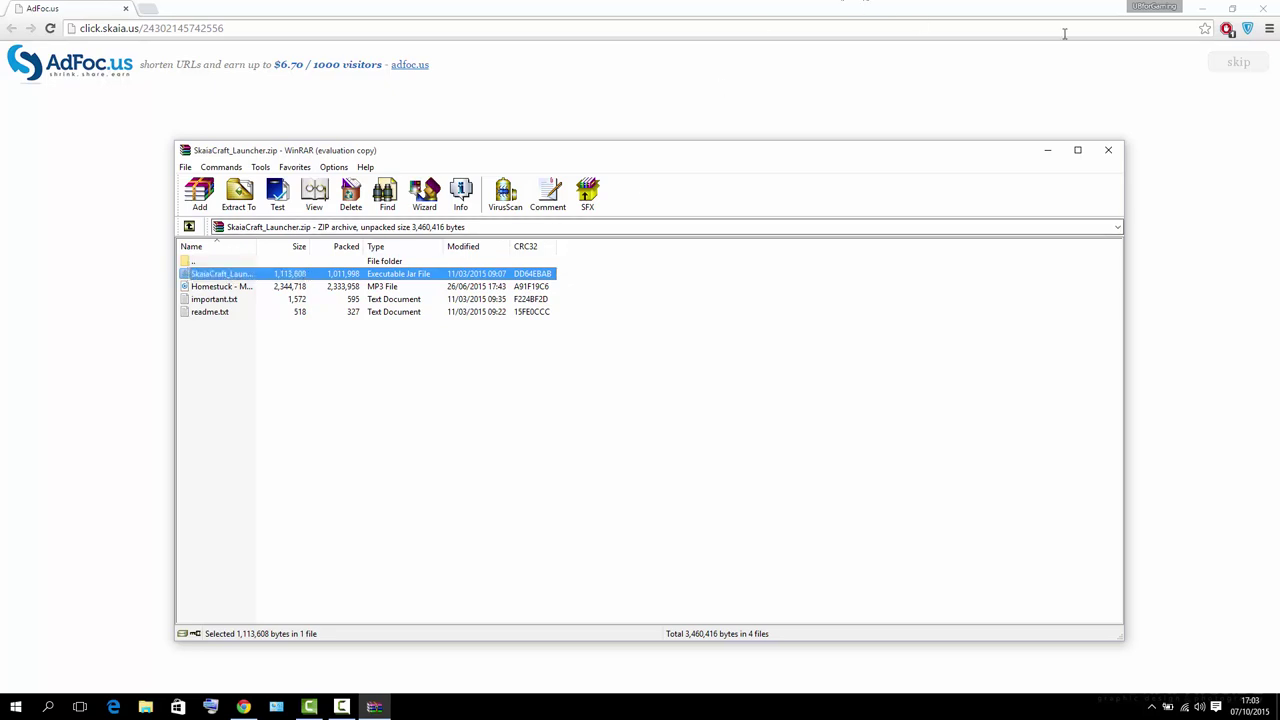
{"action": "left_click", "coordinate": [1210, 10]}
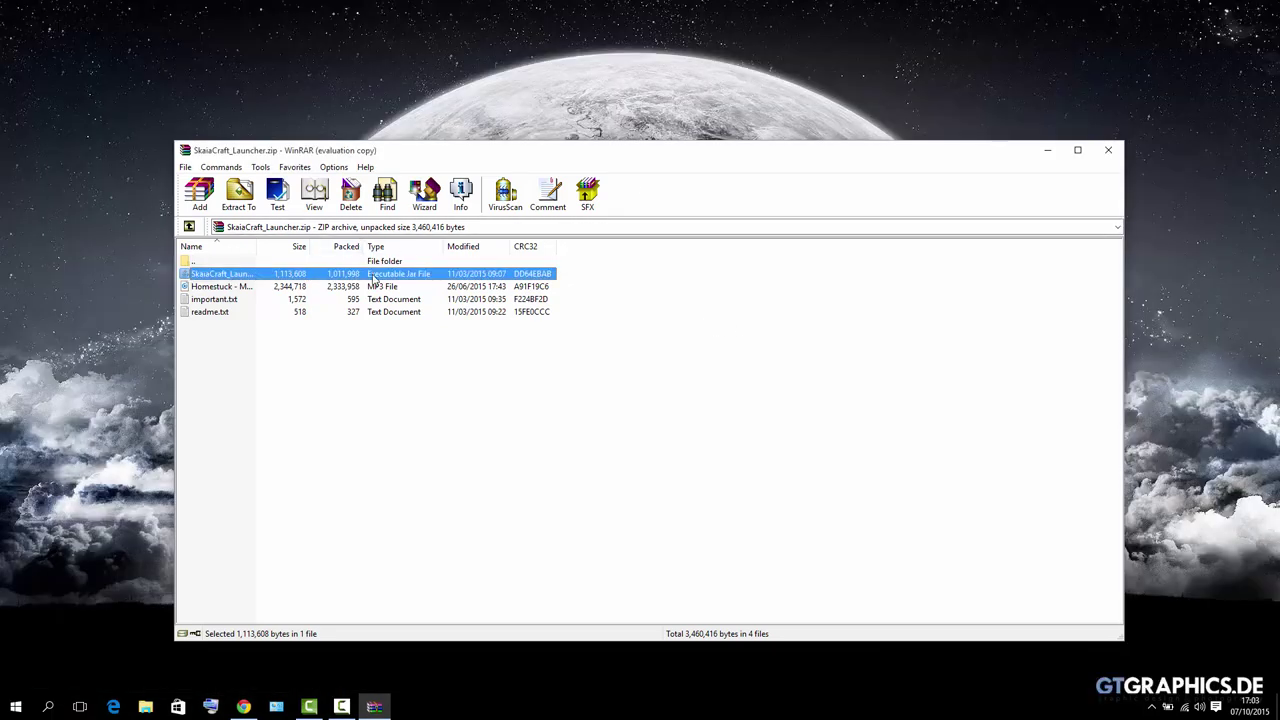
{"action": "left_click_drag", "start_coordinate": [375, 277], "coordinate": [635, 98]}
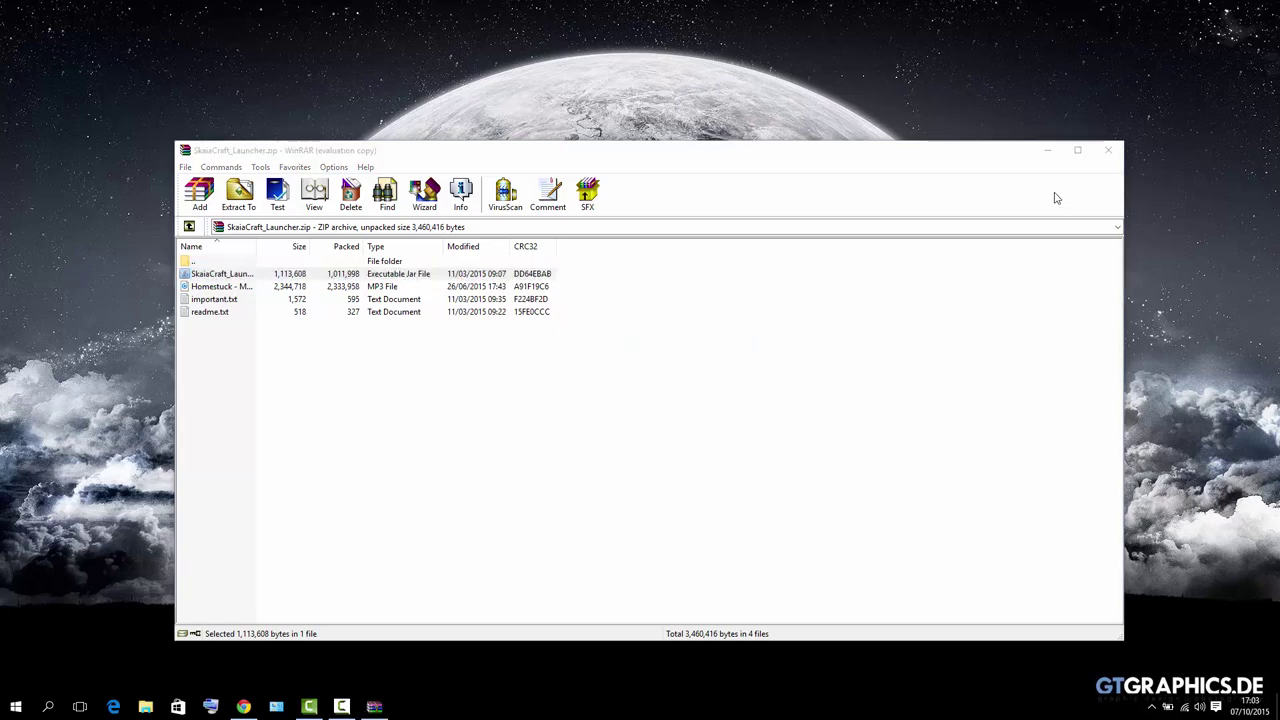
{"action": "left_click", "coordinate": [1047, 150]}
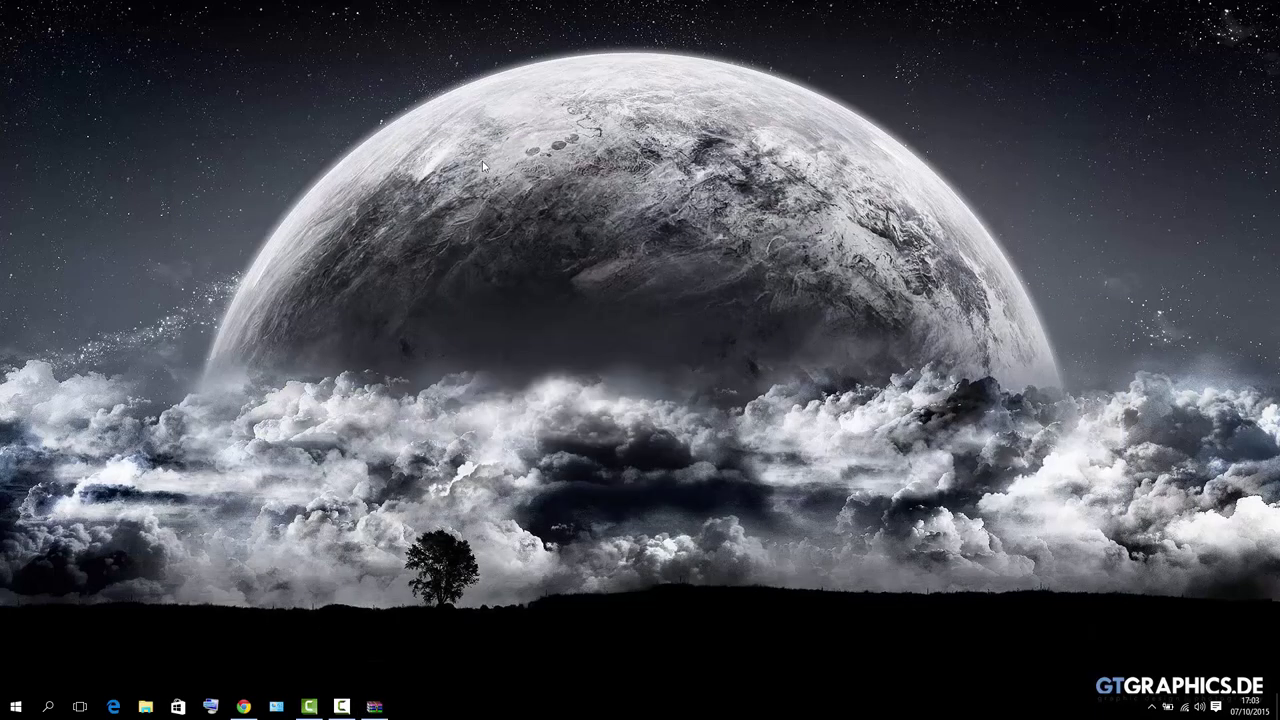
Turn on Show desktop icons and run the SkaiaCraft launcher jar, bringing up its v1.500 version check.
{"action": "right_click", "coordinate": [571, 170]}
{"action": "mouse_move", "coordinate": [650, 183]}
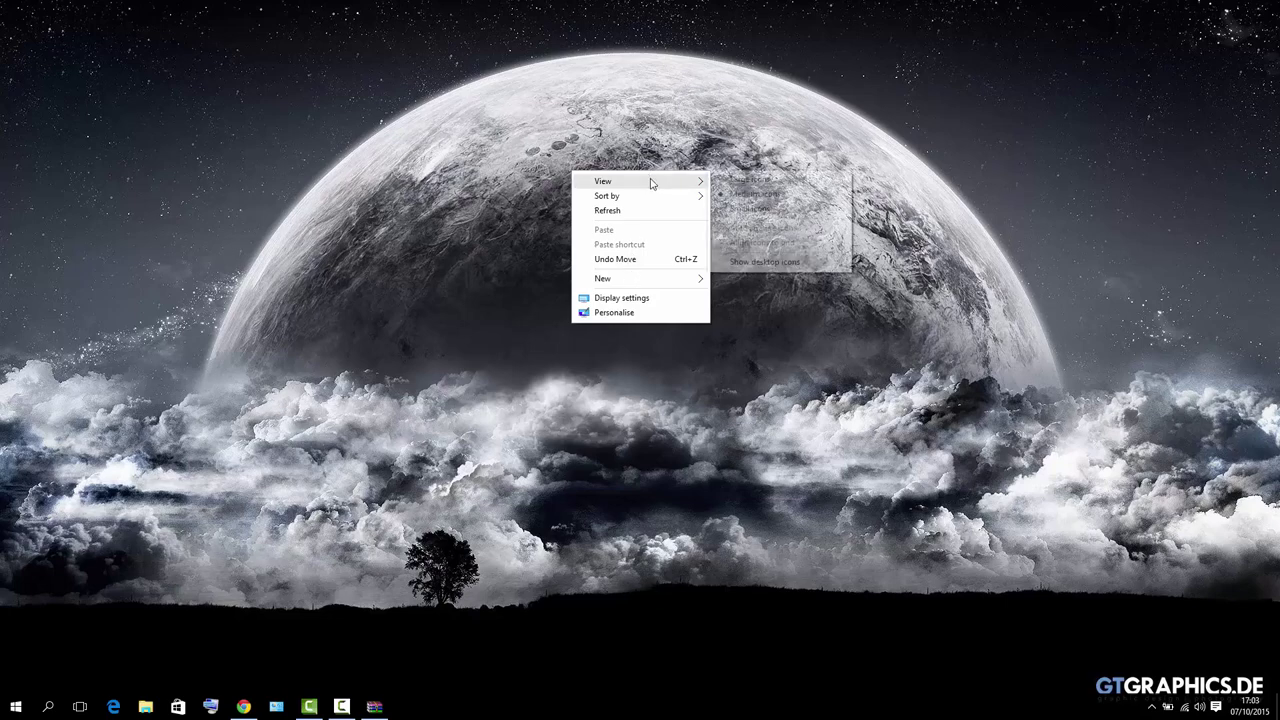
{"action": "left_click", "coordinate": [765, 262]}
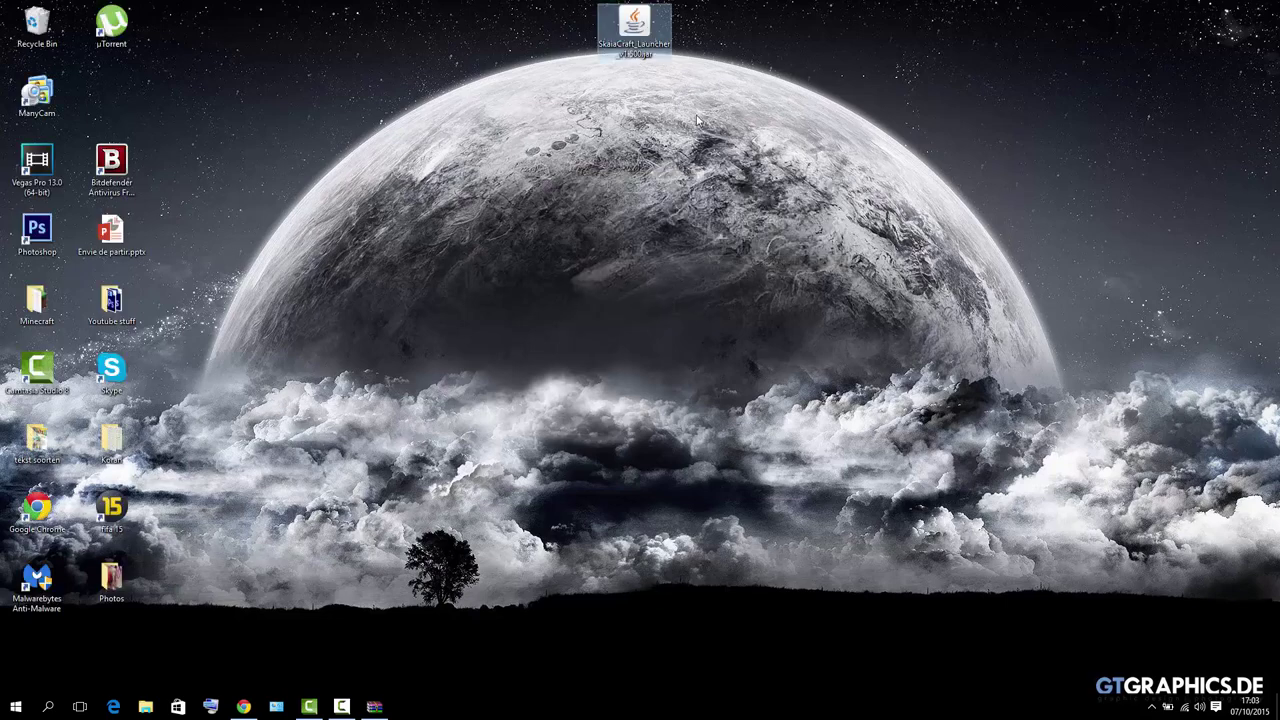
{"action": "double_click", "coordinate": [634, 35]}
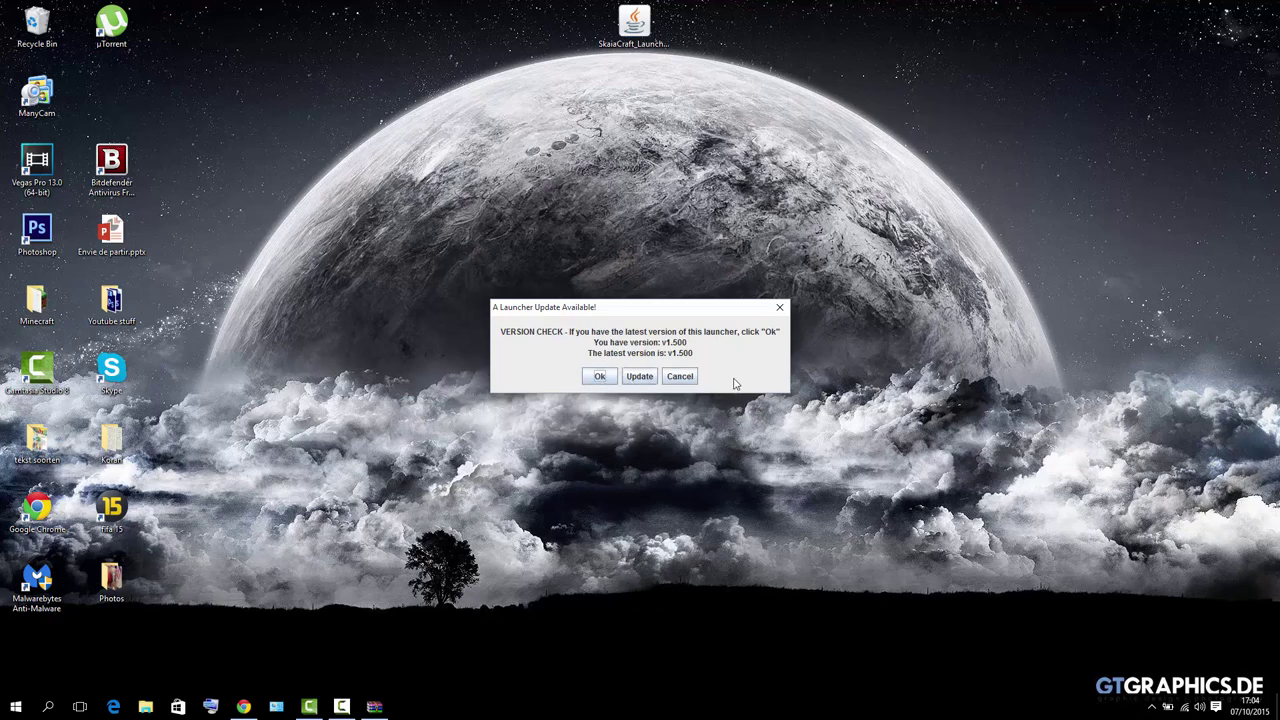
Accept the v1.500 version check, maximize the launcher and log in with a username.
{"action": "left_click", "coordinate": [600, 377]}
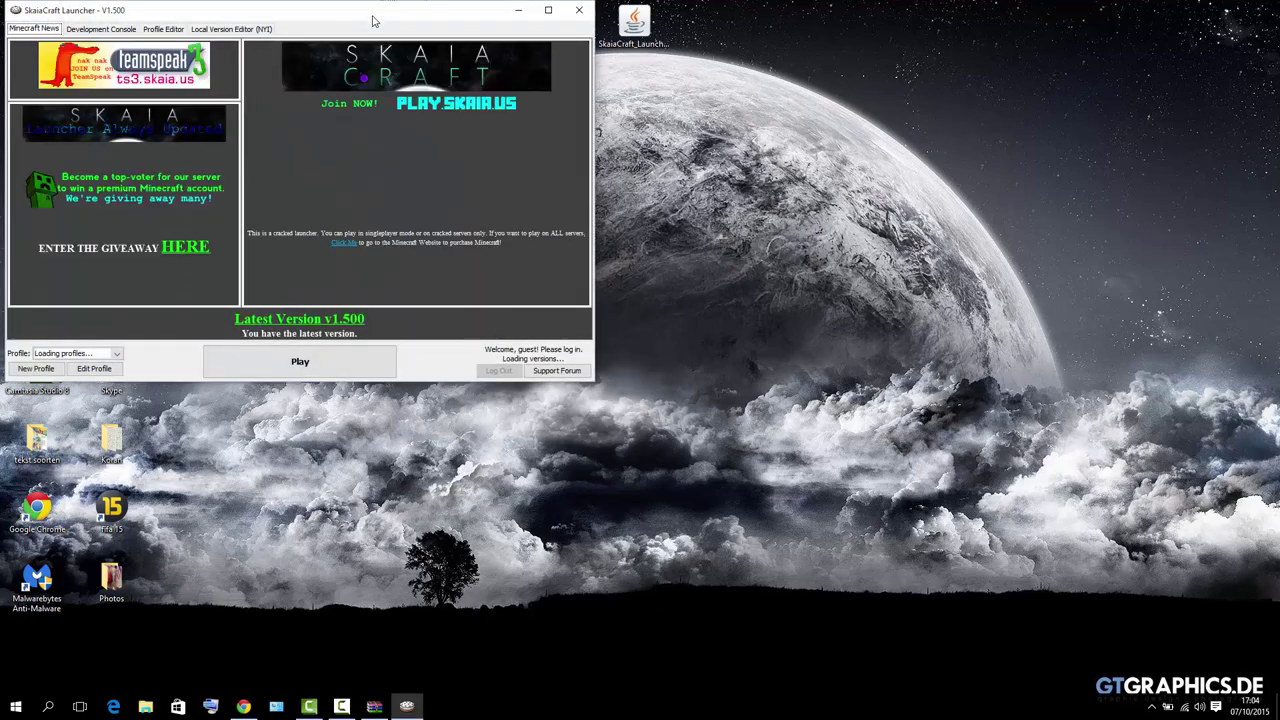
{"action": "left_click", "coordinate": [555, 19]}
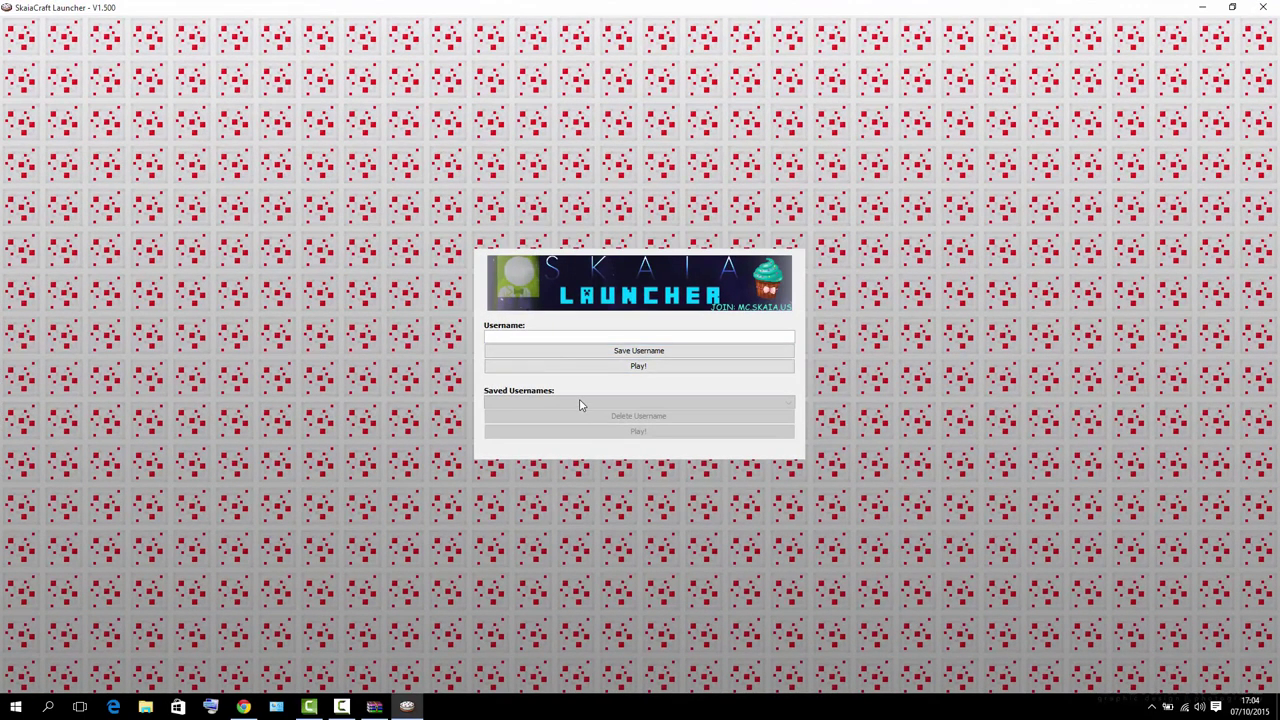
{"action": "left_click", "coordinate": [566, 338]}
{"action": "type", "text": "TrustMeIMLying"}
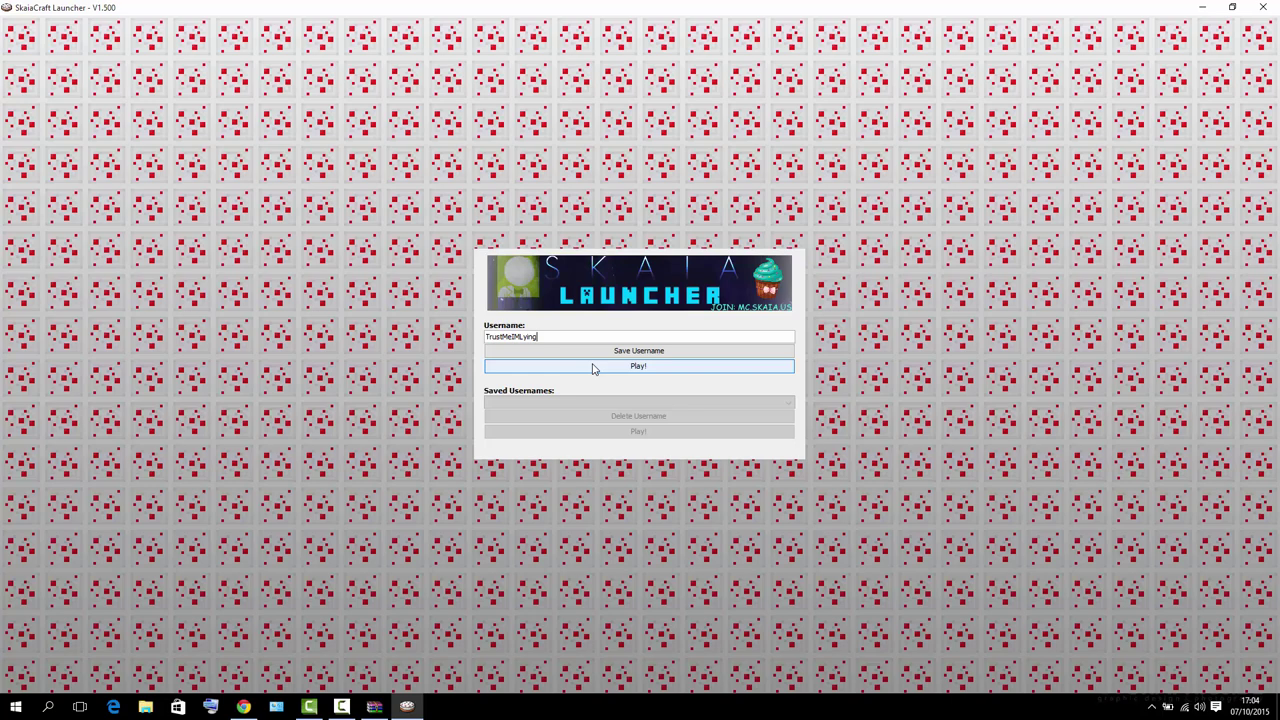
{"action": "left_click", "coordinate": [594, 366]}
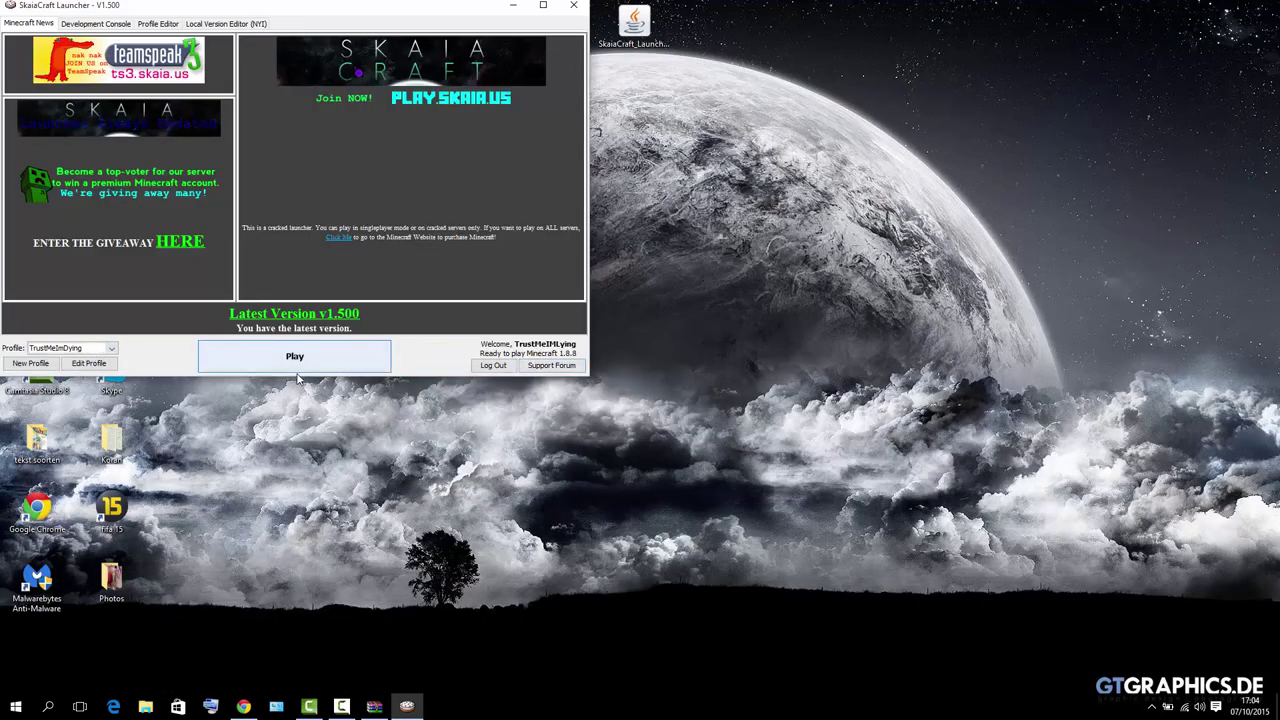
Launch Minecraft 1.8.8 and close the leftover WinRAR window while the game loads.
{"action": "left_click", "coordinate": [297, 366]}
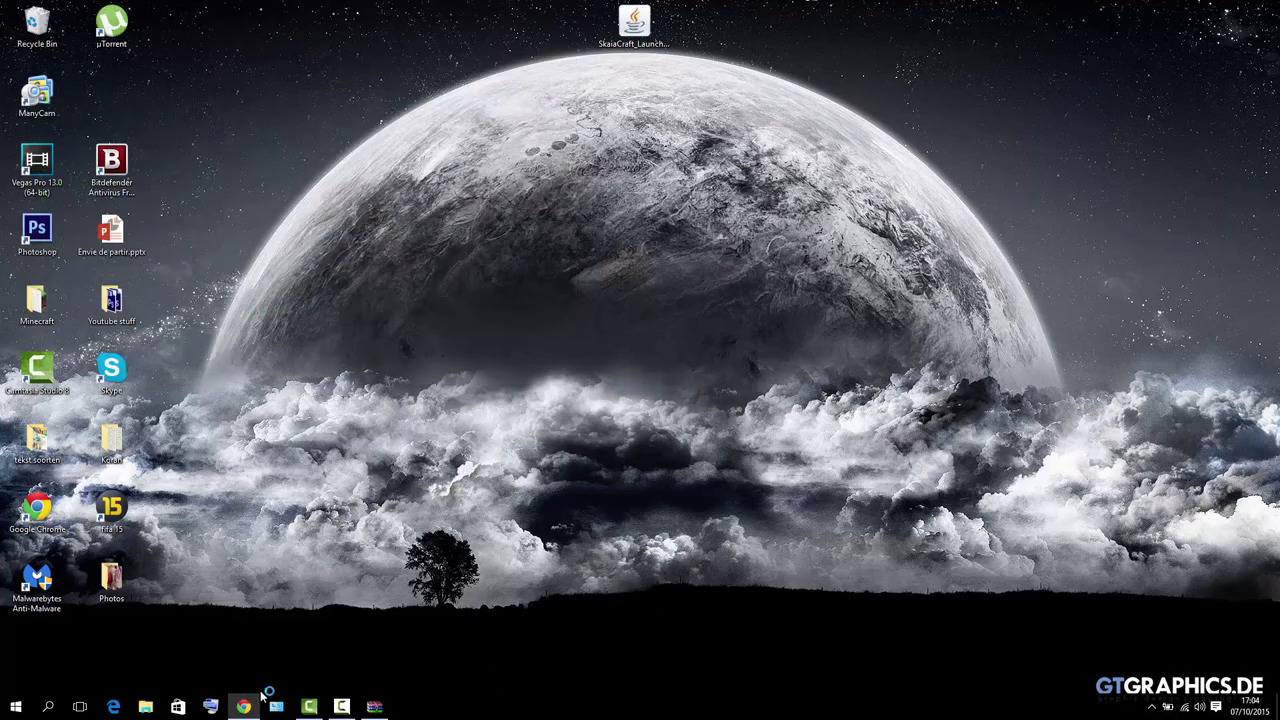
{"action": "right_click", "coordinate": [376, 708]}
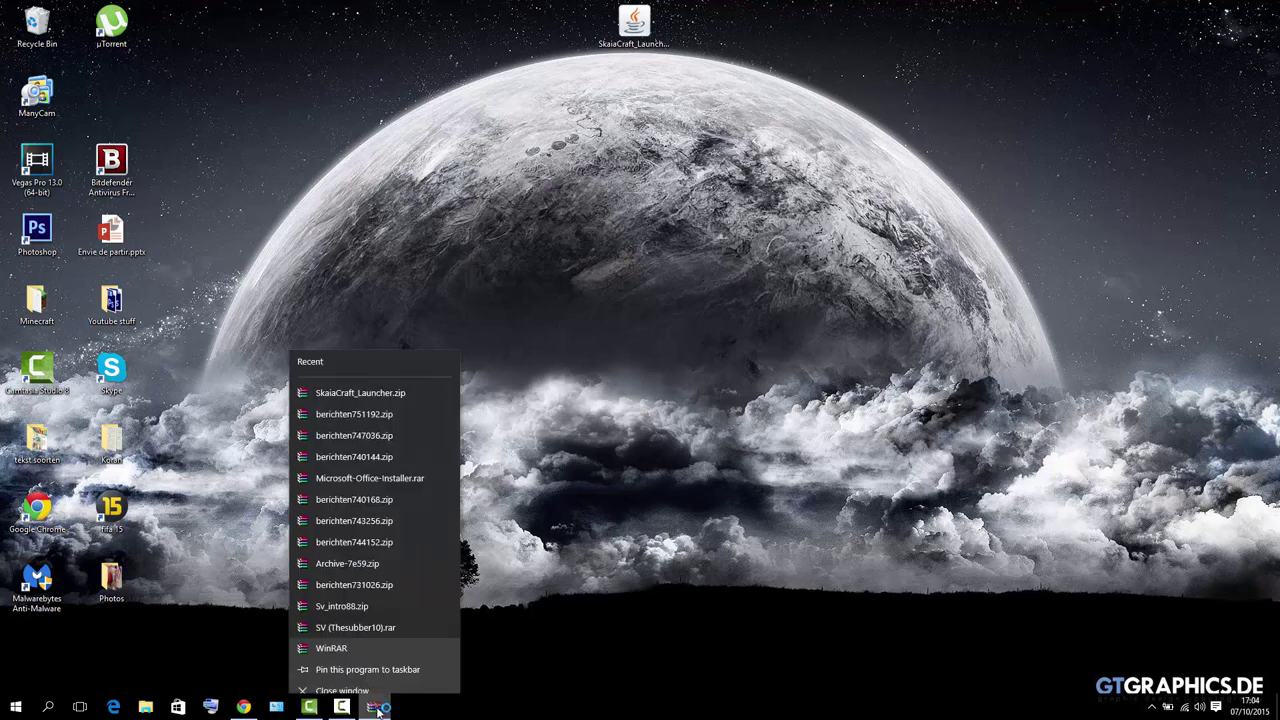
{"action": "left_click", "coordinate": [342, 690]}
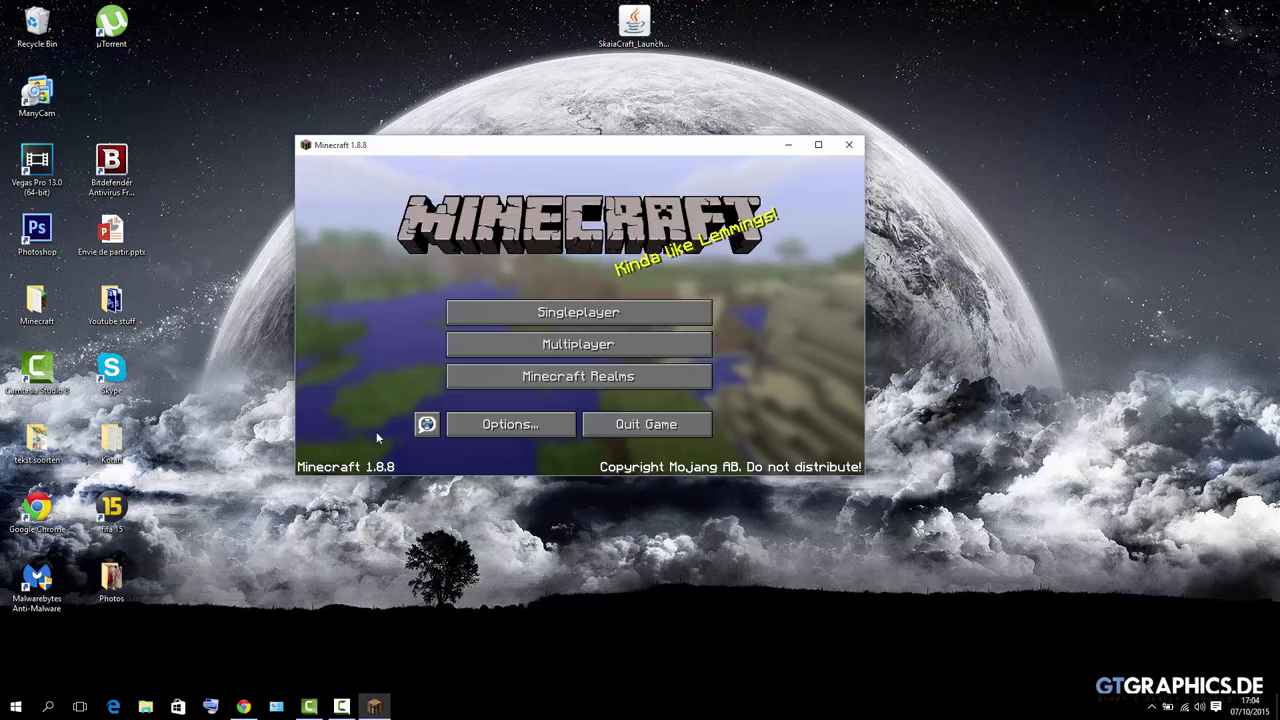
Open and back out of Singleplayer, Options and Realms, dismissing the 401 'Invalid session id' error.
{"action": "left_click", "coordinate": [645, 312]}
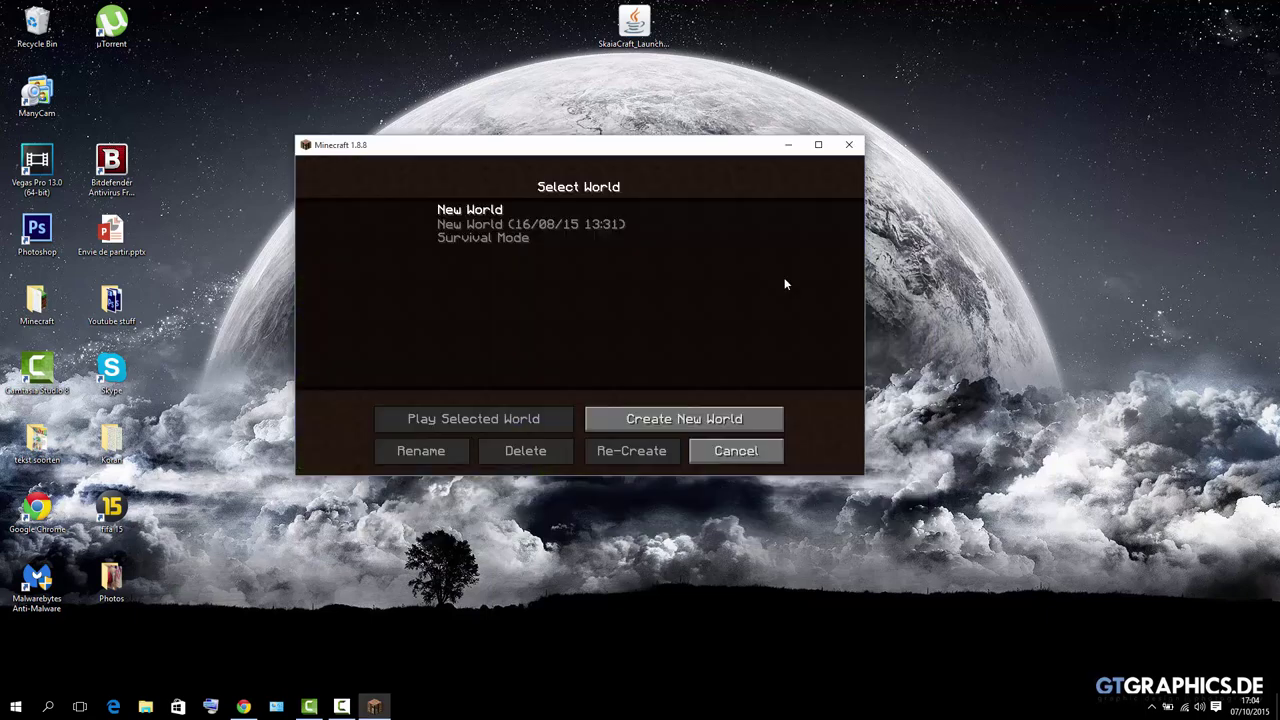
{"action": "left_click", "coordinate": [736, 451]}
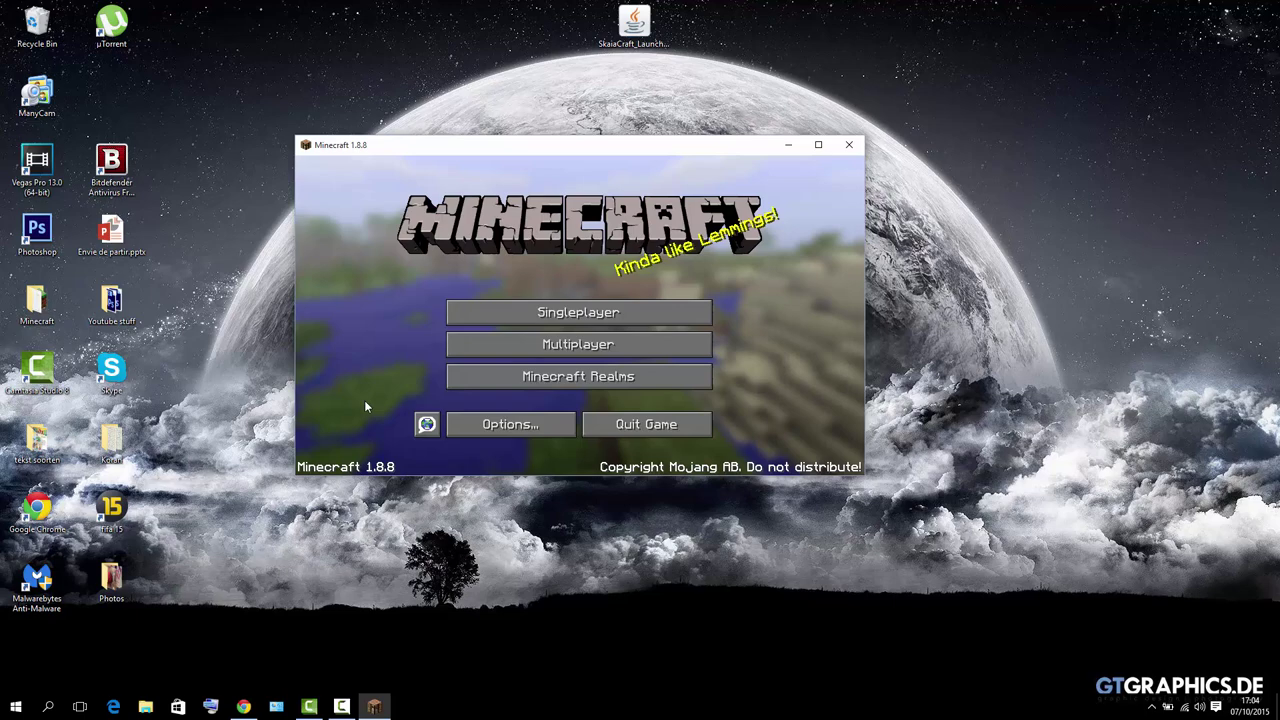
{"action": "left_click", "coordinate": [508, 424]}
{"action": "left_click", "coordinate": [563, 445]}
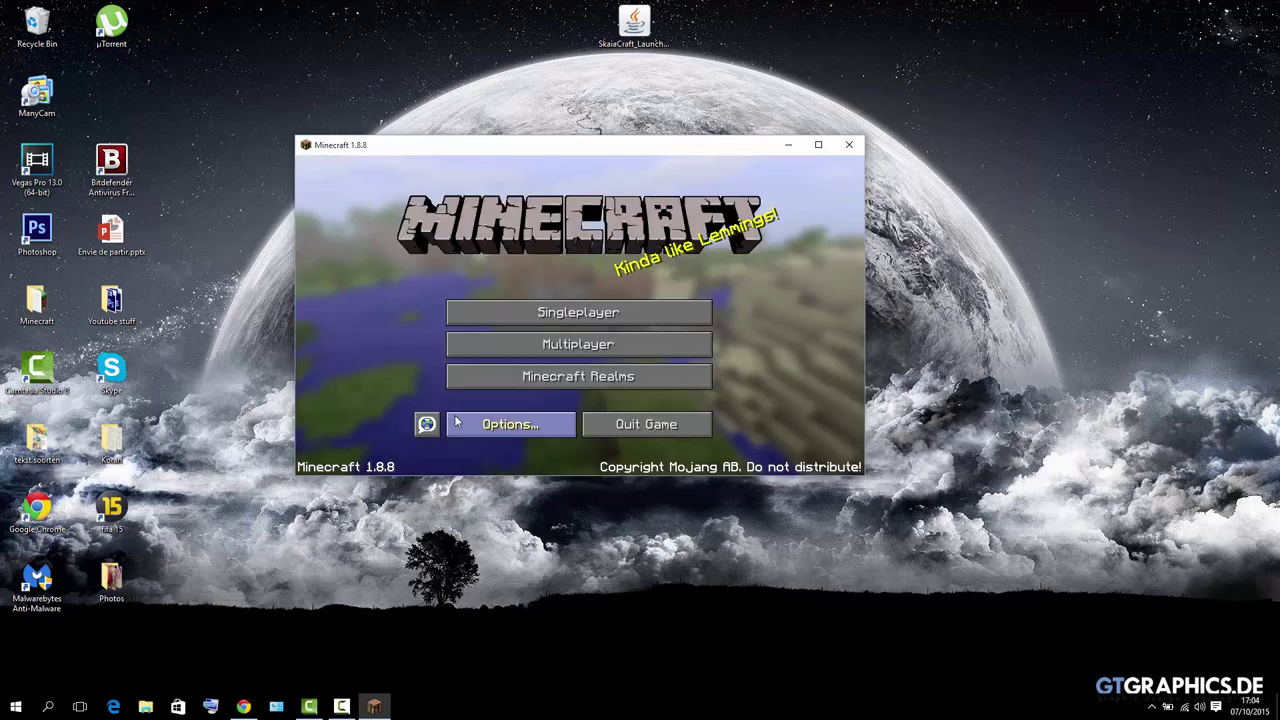
{"action": "left_click", "coordinate": [538, 384]}
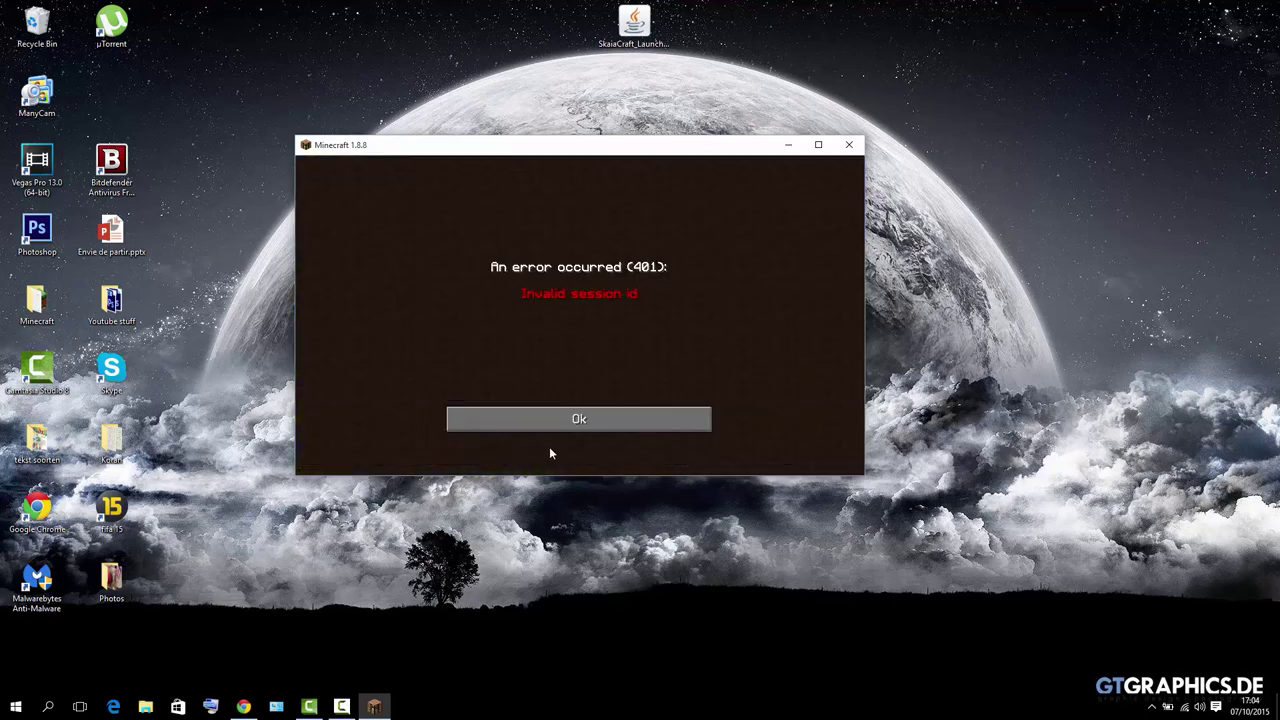
{"action": "left_click", "coordinate": [549, 420]}
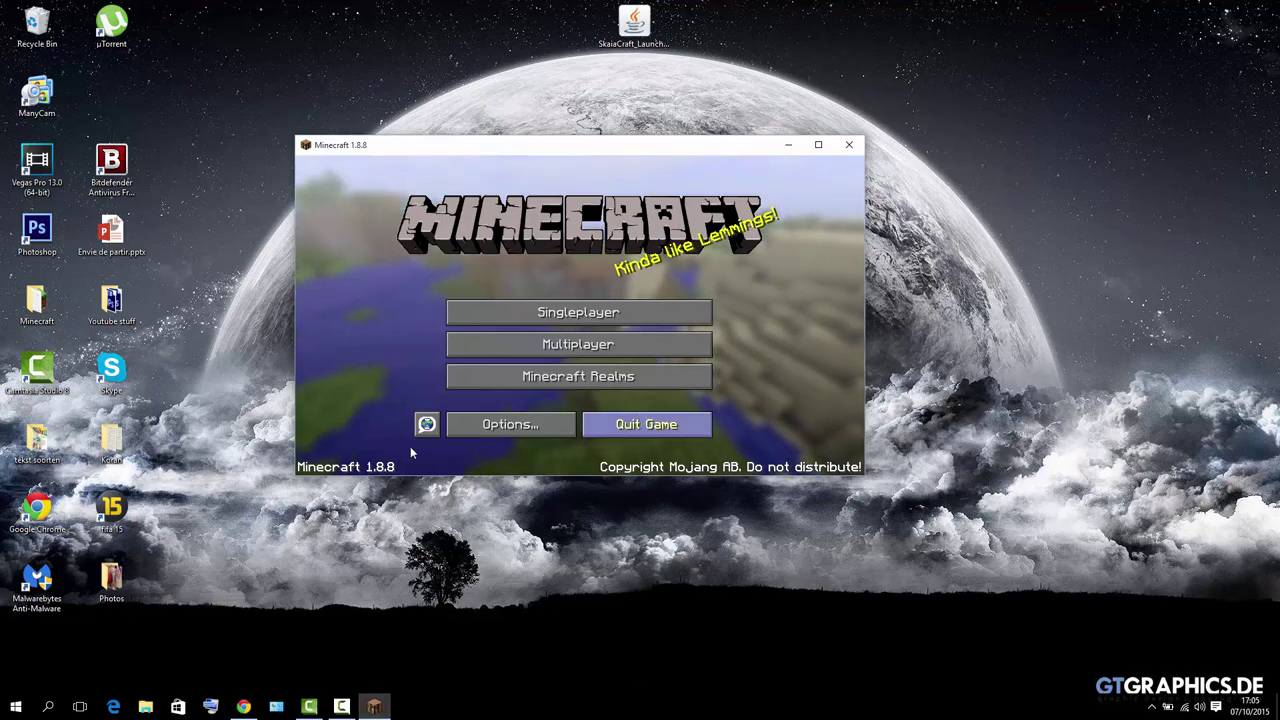
Refresh the Windows desktop twice from its right-click menu.
{"action": "right_click", "coordinate": [523, 278]}
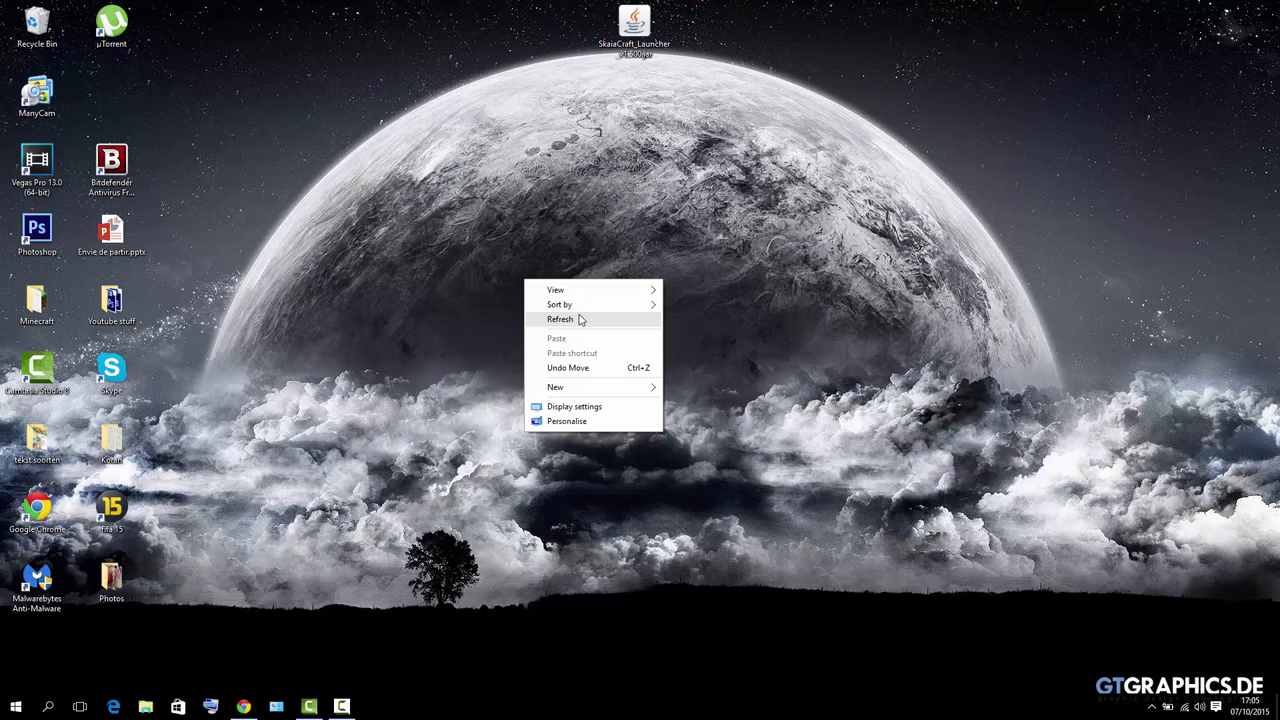
{"action": "left_click", "coordinate": [570, 320]}
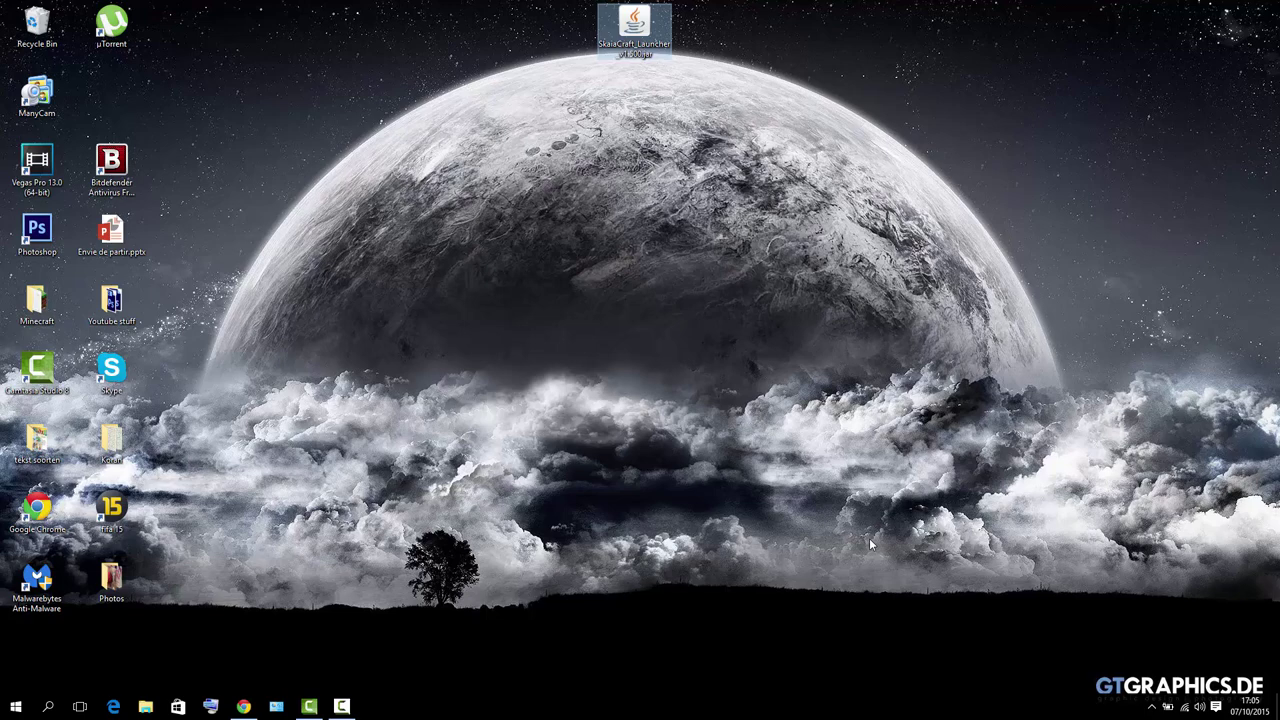
{"action": "right_click", "coordinate": [743, 370]}
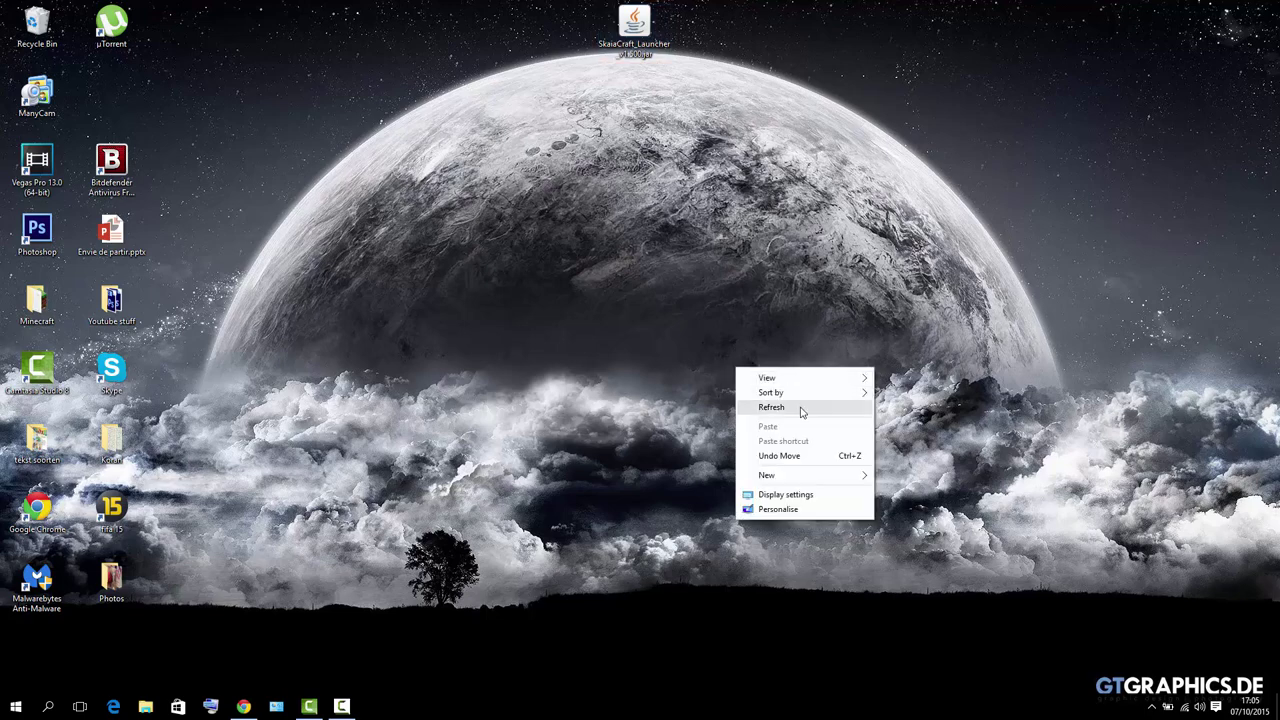
{"action": "left_click", "coordinate": [797, 407]}
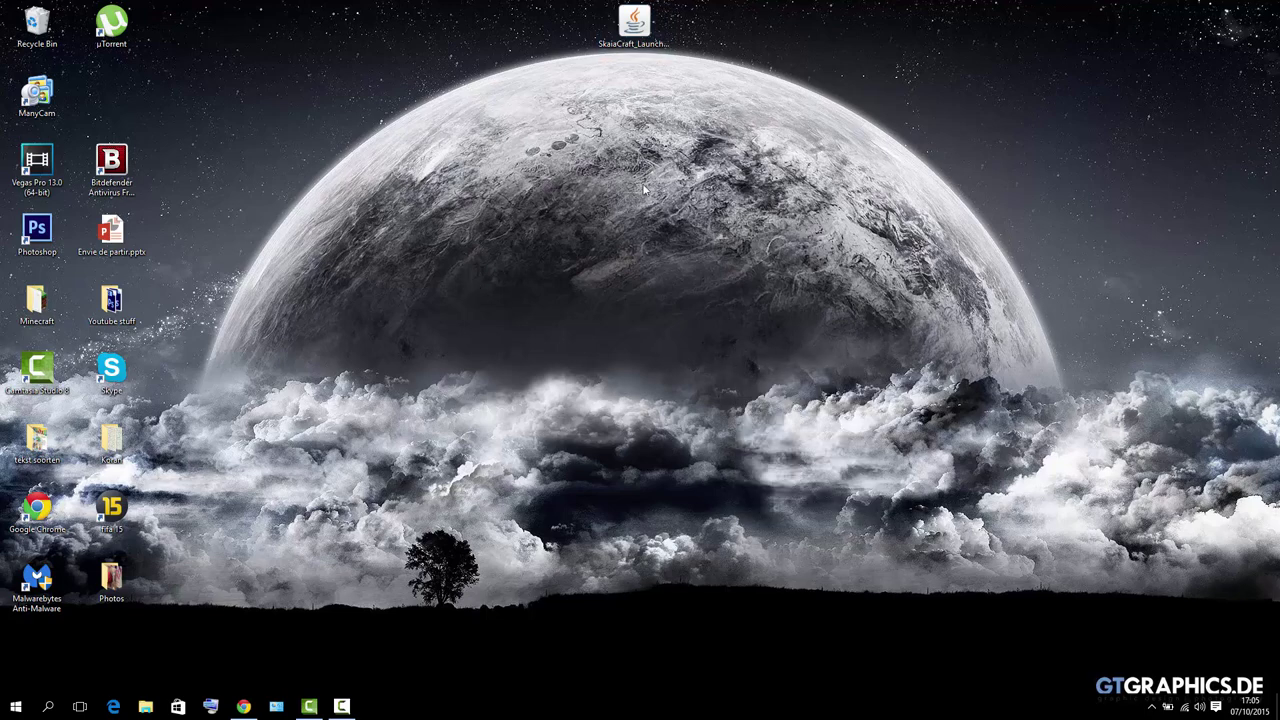
Move the SkaiaCraft_Launcher_v1.500 jar toward the desktop centre and delete it.
{"action": "left_click_drag", "start_coordinate": [638, 34], "coordinate": [561, 156]}
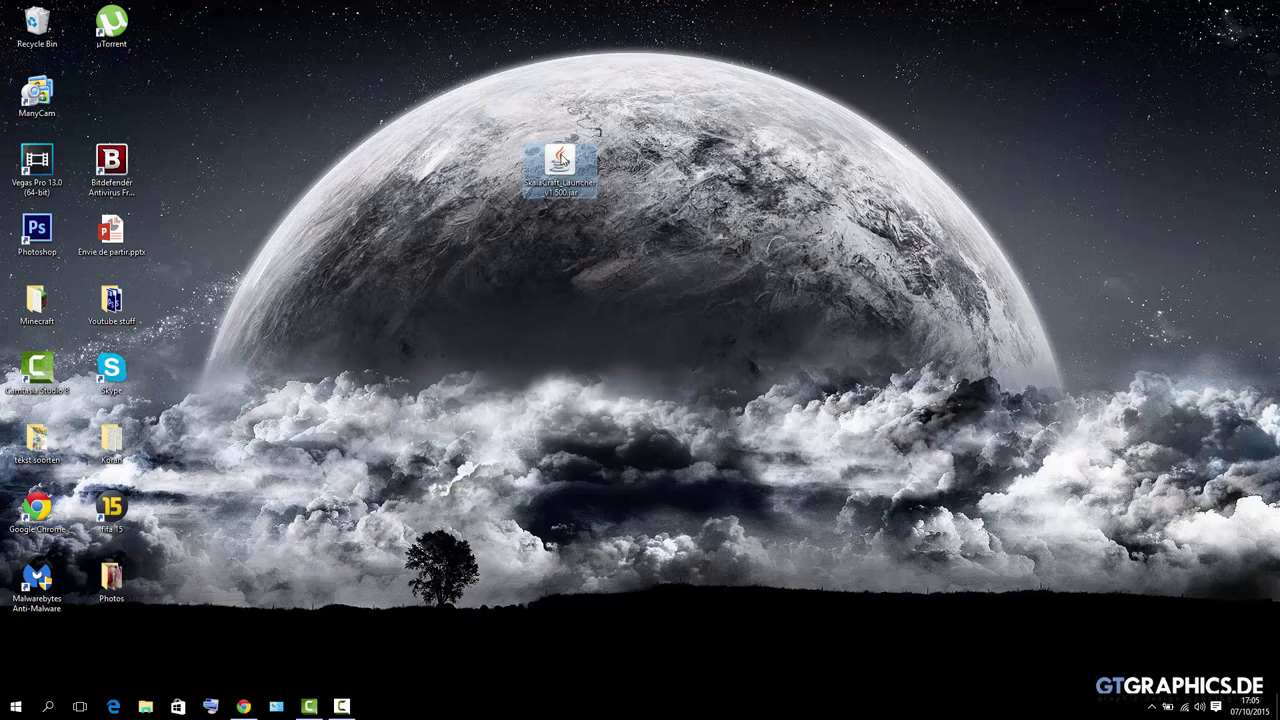
{"action": "right_click", "coordinate": [561, 157]}
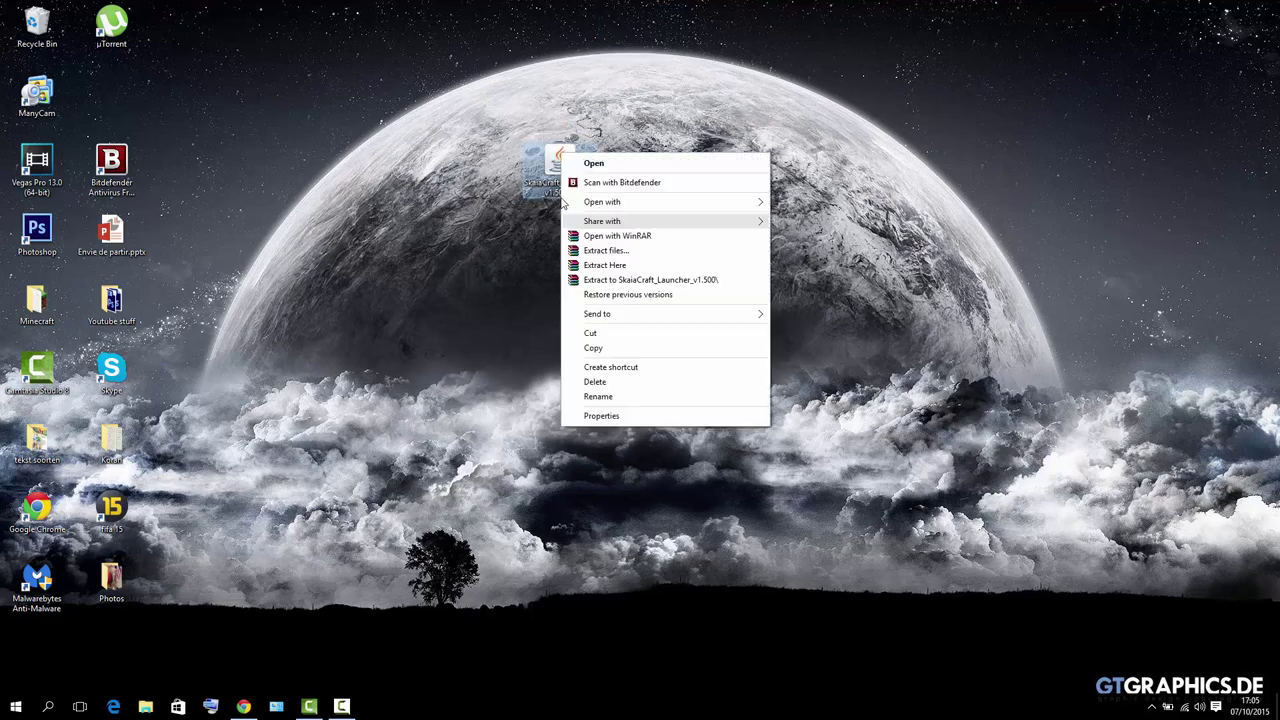
{"action": "left_click", "coordinate": [598, 382]}
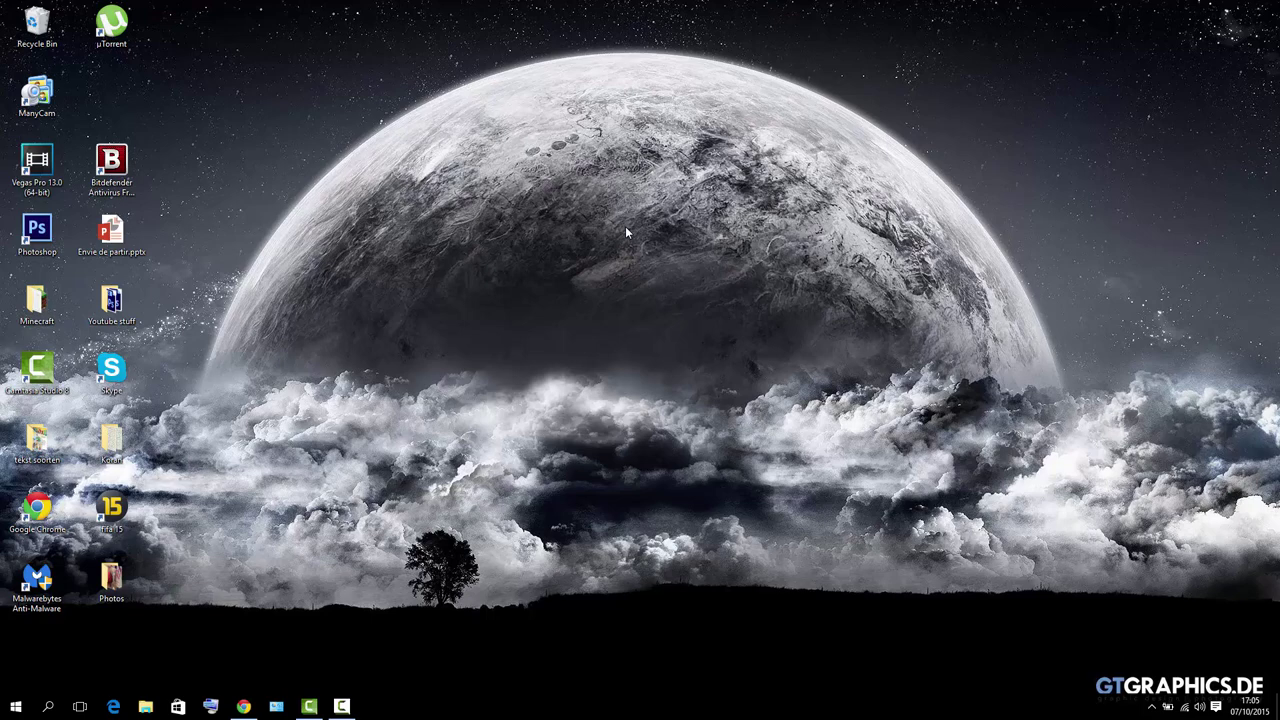